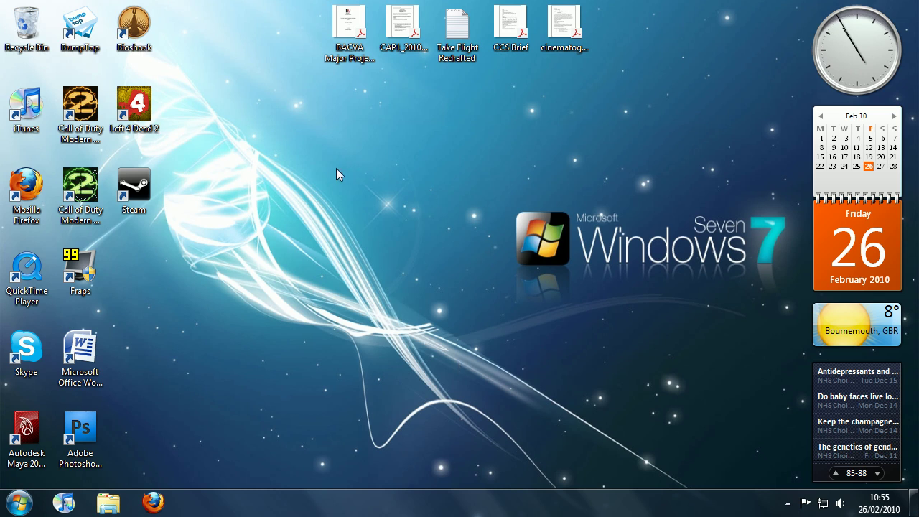
- Right-click the desktop, dismiss its shortcut menu, and open the Start menu
{"action": "left_click_drag", "start_coordinate": [336, 168], "coordinate": [549, 285]}
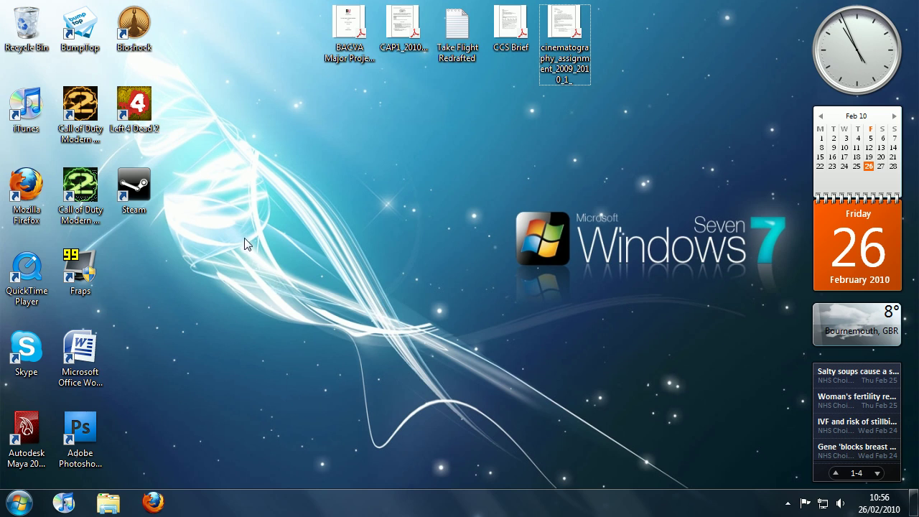
{"action": "right_click", "coordinate": [253, 308]}
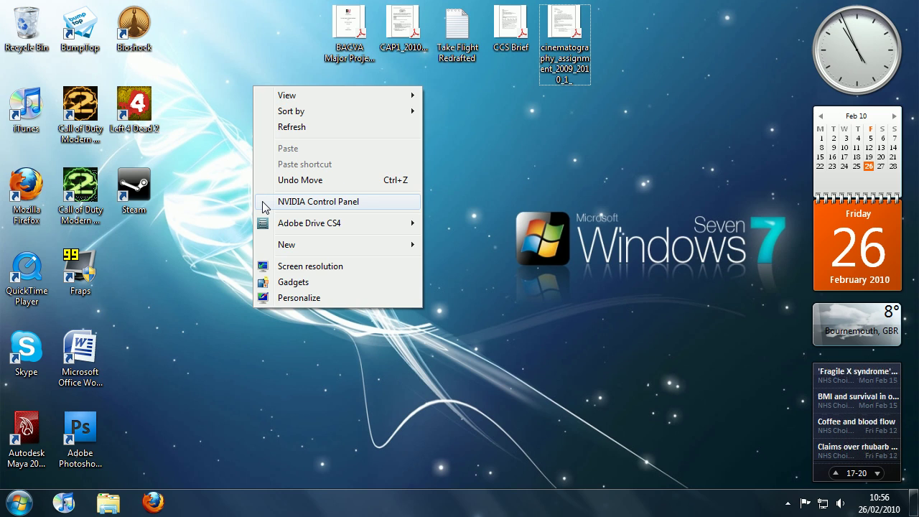
{"action": "left_click", "coordinate": [492, 248]}
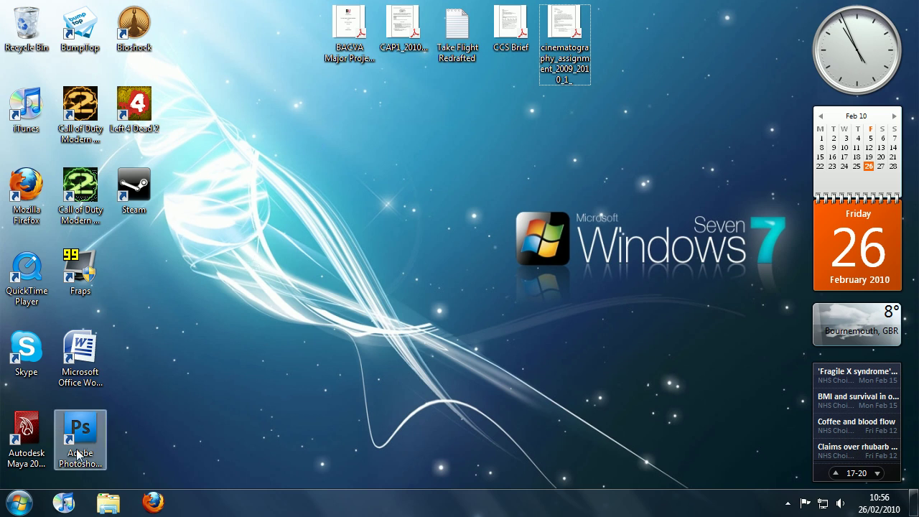
{"action": "left_click", "coordinate": [18, 503]}
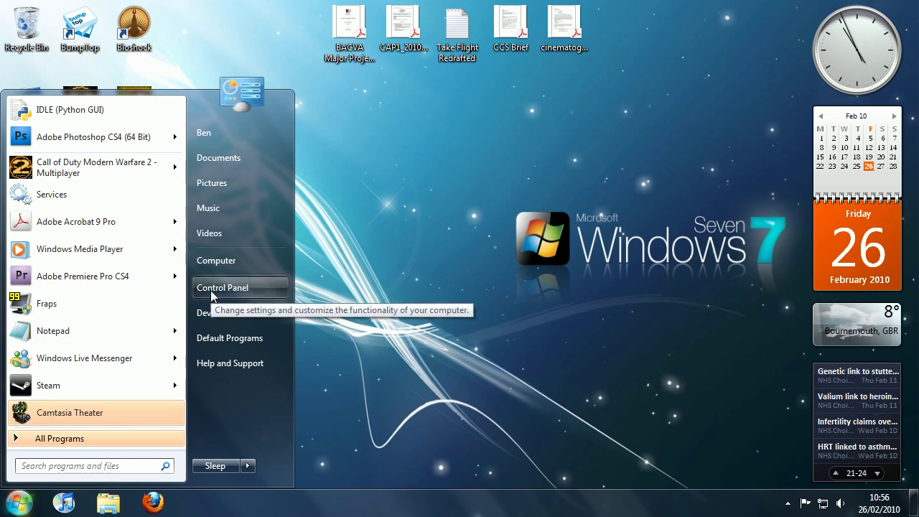
- Open Device Manager through Control Panel > Hardware and Sound
{"action": "left_click", "coordinate": [246, 287]}
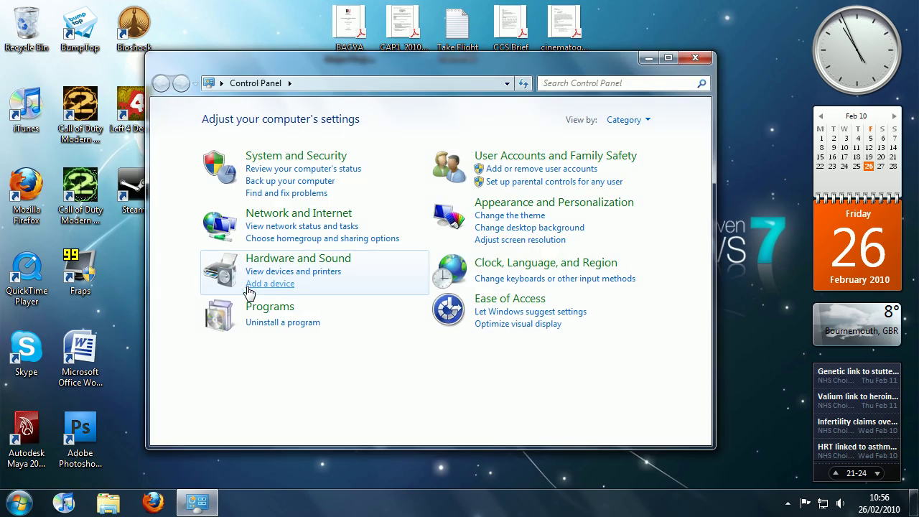
{"action": "left_click", "coordinate": [300, 261]}
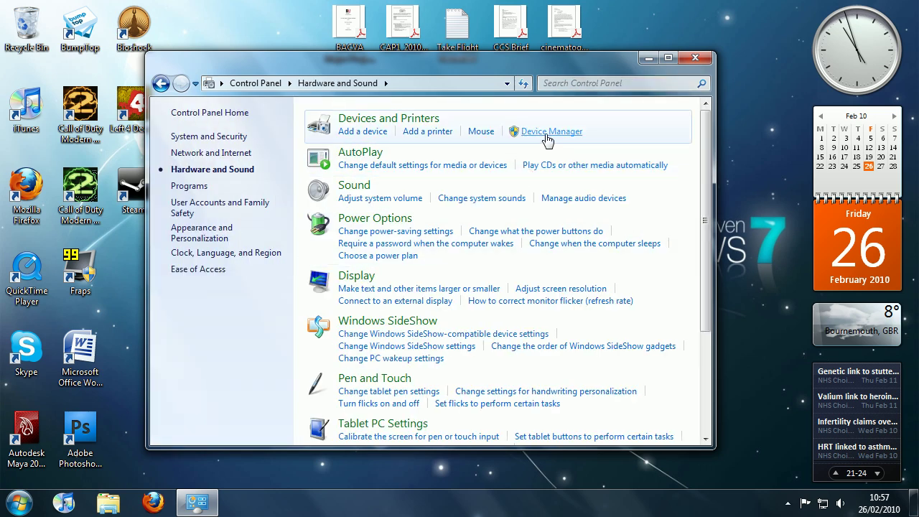
{"action": "left_click", "coordinate": [549, 133]}
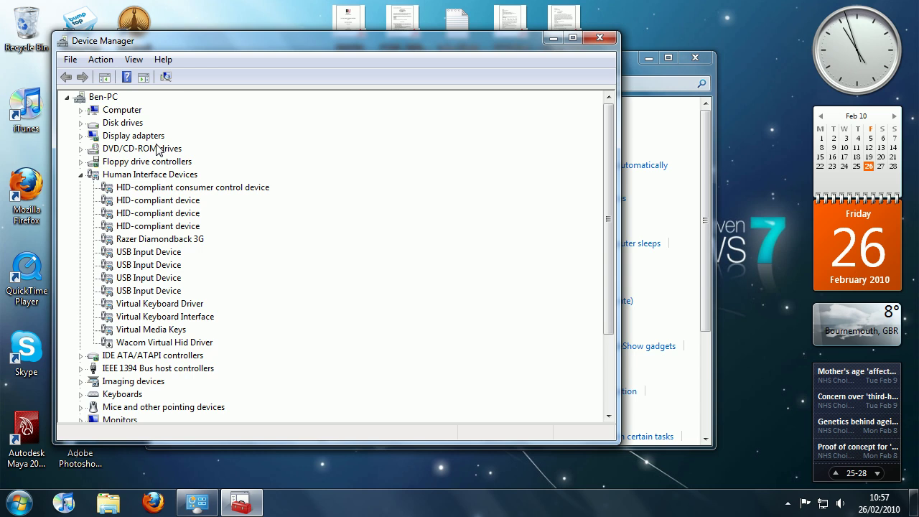
- Expand Display adapters to view the two NVIDIA GeForce 9800 GX2 cards, then close both windows
{"action": "left_click", "coordinate": [80, 136]}
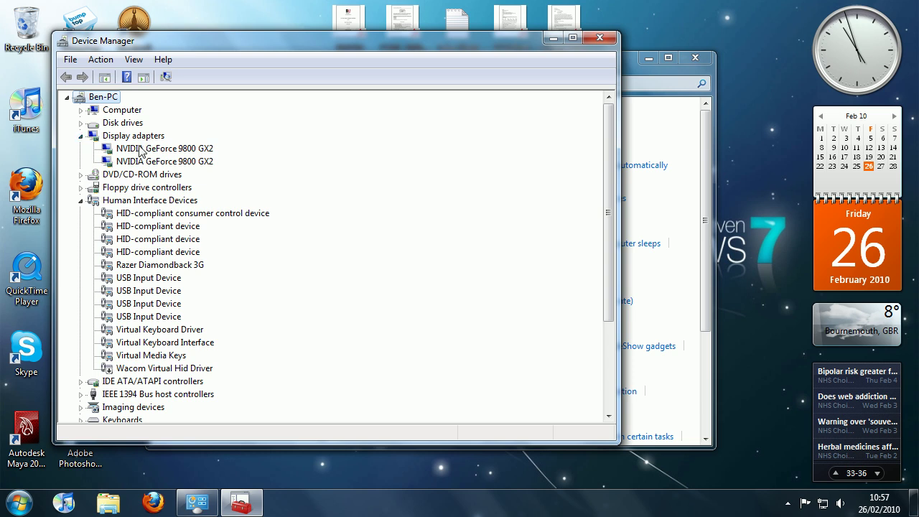
{"action": "left_click", "coordinate": [81, 136]}
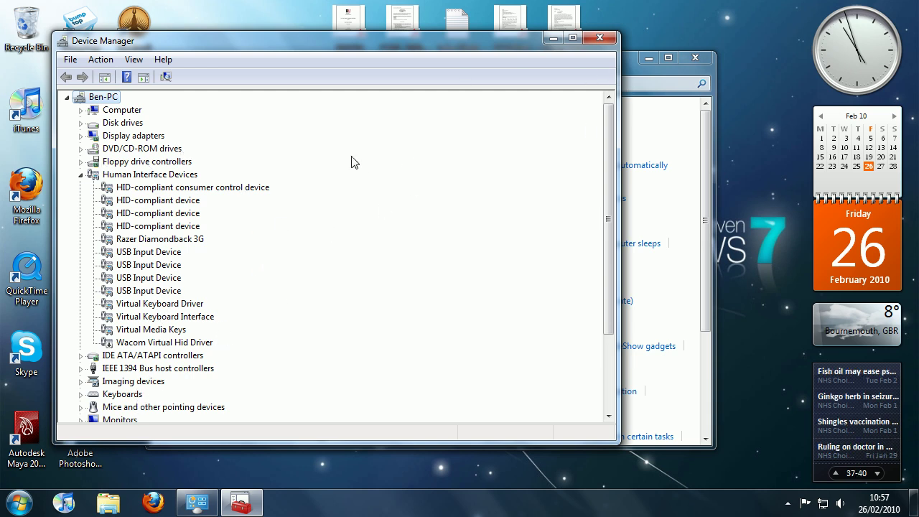
{"action": "left_click", "coordinate": [599, 37]}
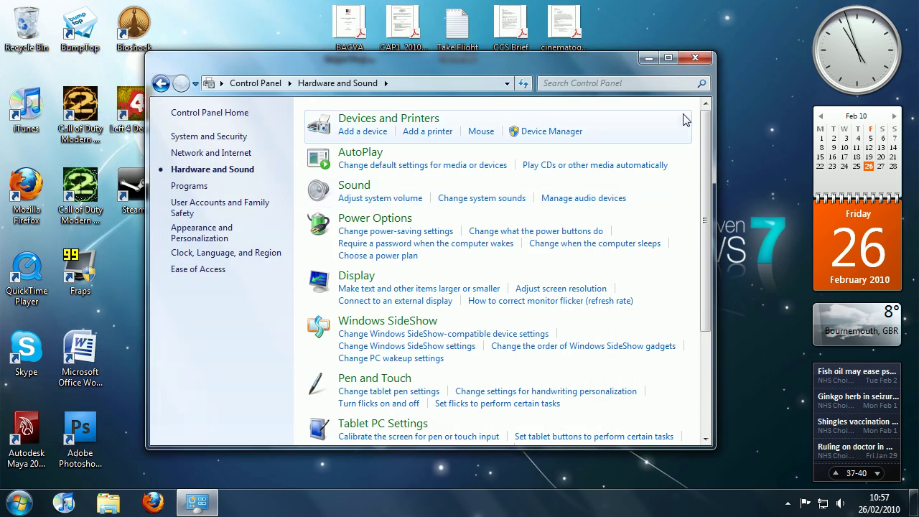
{"action": "left_click", "coordinate": [697, 61]}
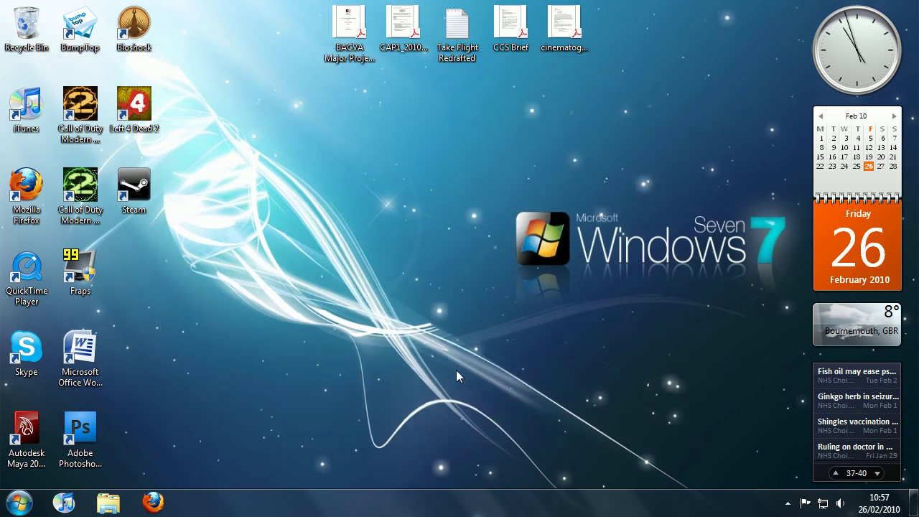
{"action": "left_click_drag", "start_coordinate": [257, 209], "coordinate": [343, 347]}
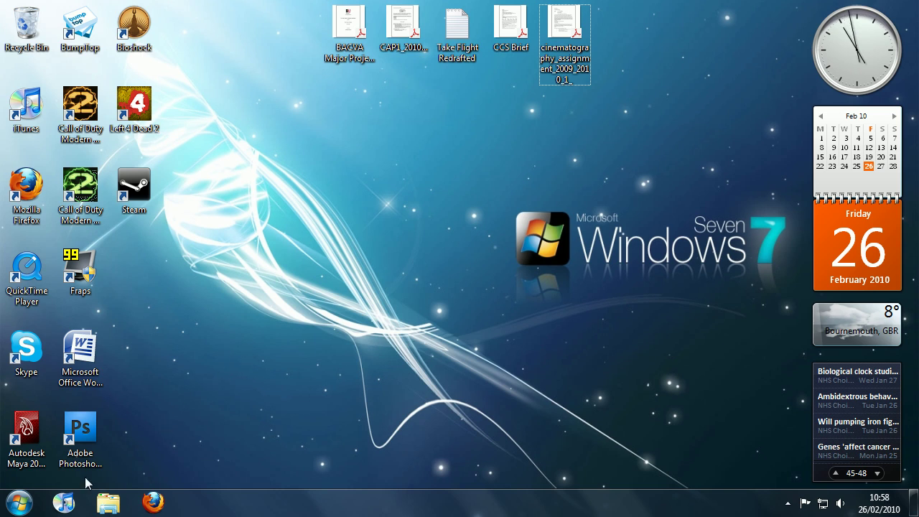
- Search the Start menu for 'services' and launch the Services console
{"action": "left_click", "coordinate": [18, 503]}
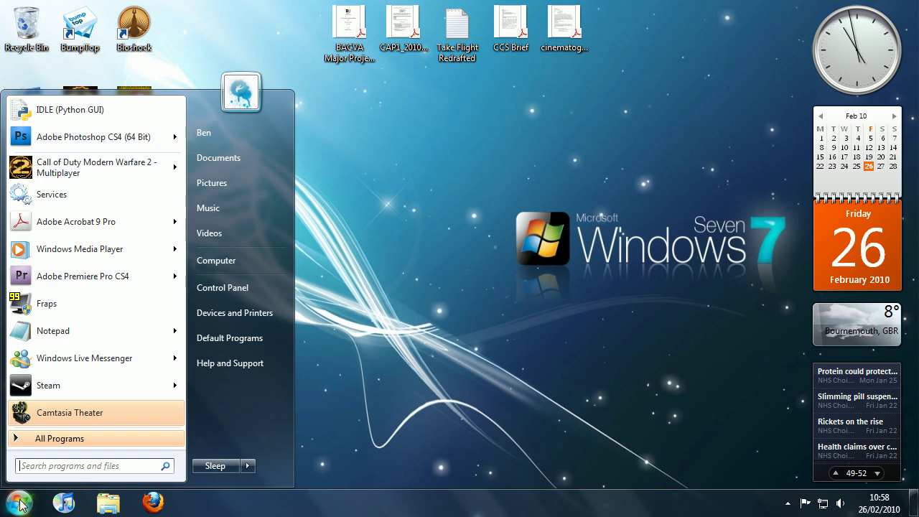
{"action": "type", "text": "services"}
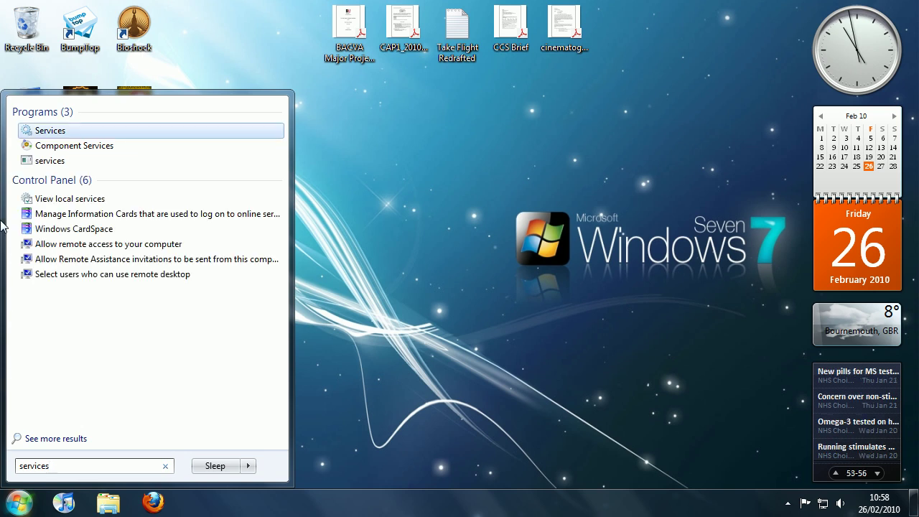
{"action": "left_click", "coordinate": [45, 131]}
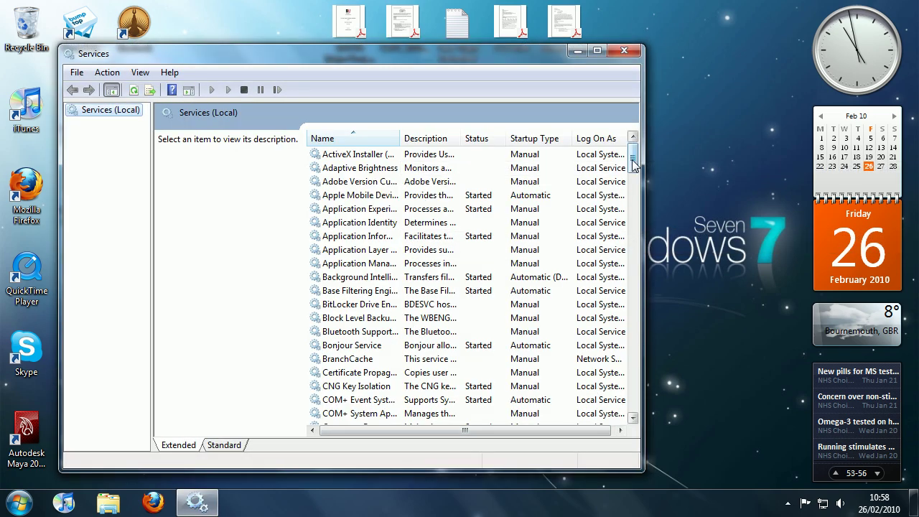
- Select the NVIDIA Display Driver Service row and bring up its context menu
{"action": "left_click_drag", "start_coordinate": [634, 165], "coordinate": [634, 265]}
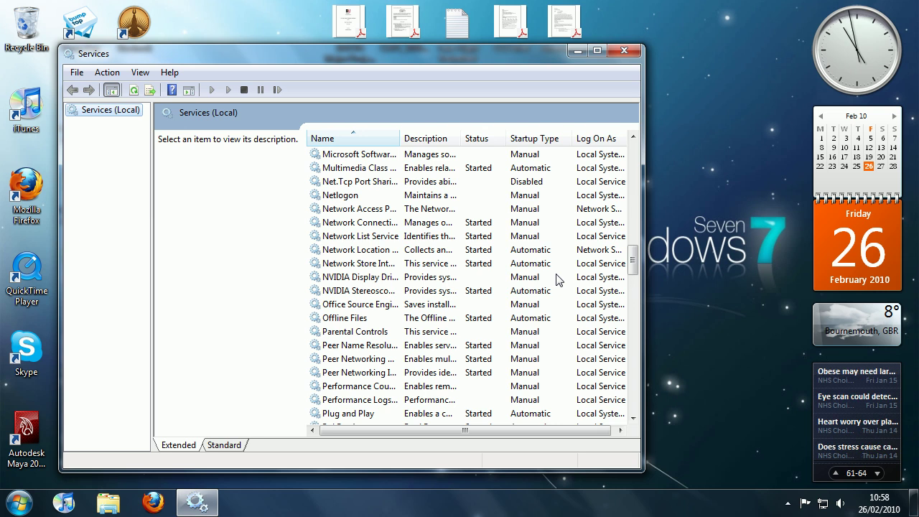
{"action": "left_click", "coordinate": [363, 283]}
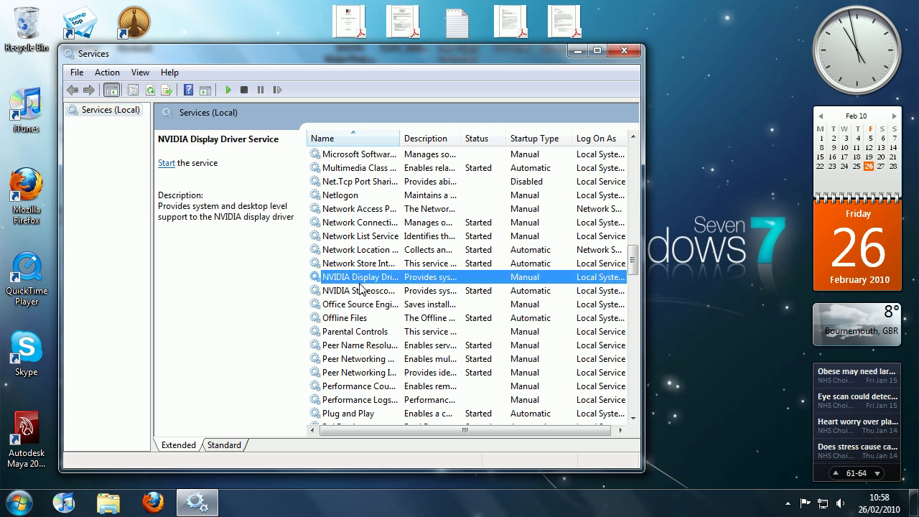
{"action": "right_click", "coordinate": [366, 281]}
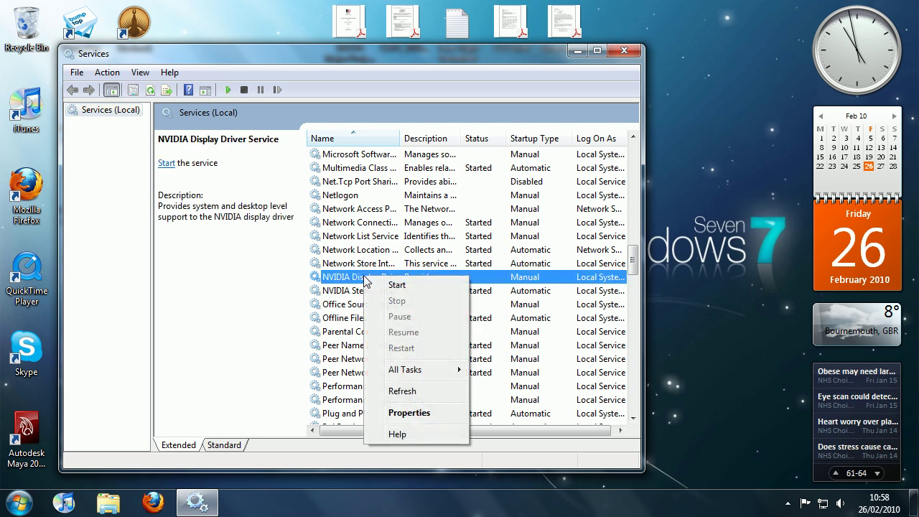
- Open the NVIDIA service's Properties, set startup type to Automatic, and start the service
{"action": "left_click", "coordinate": [426, 414]}
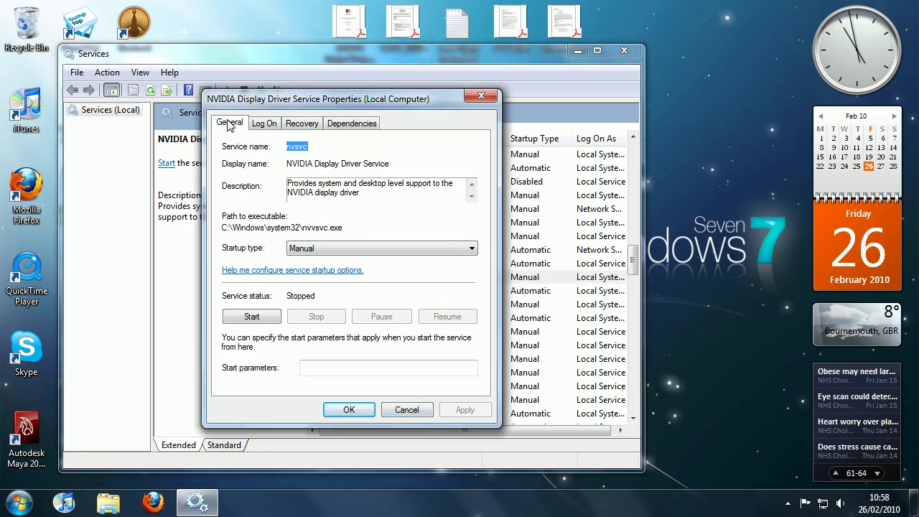
{"action": "left_click", "coordinate": [472, 248]}
{"action": "left_click", "coordinate": [386, 269]}
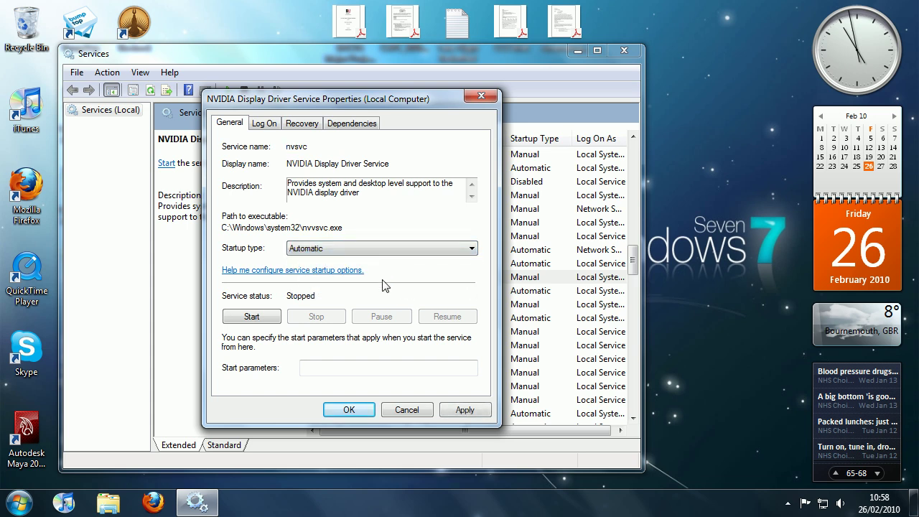
{"action": "left_click", "coordinate": [251, 317]}
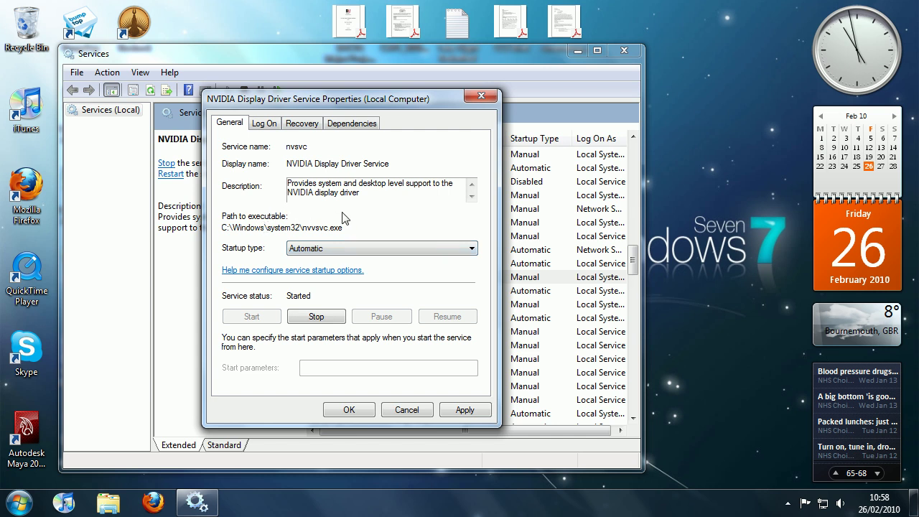
{"action": "left_click", "coordinate": [472, 249]}
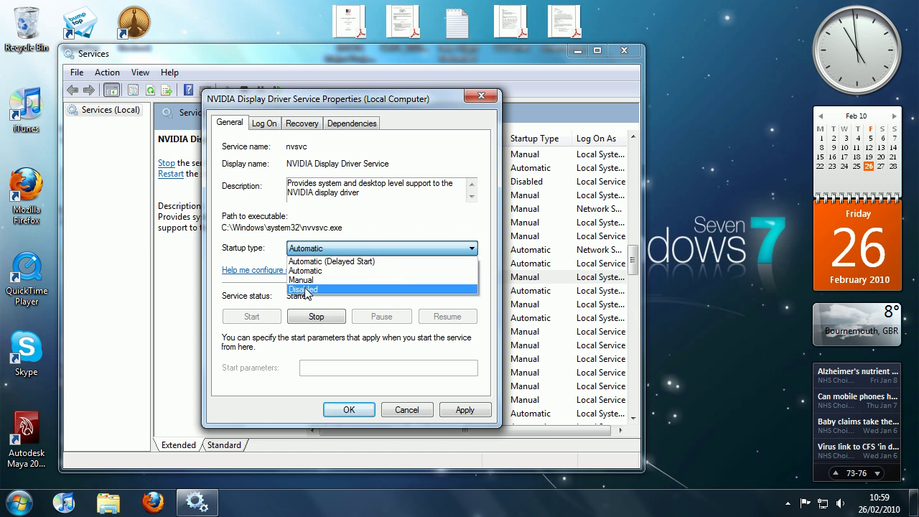
- Change the startup type from Disabled to Manual, stop the service, and apply the changes
{"action": "left_click", "coordinate": [336, 290]}
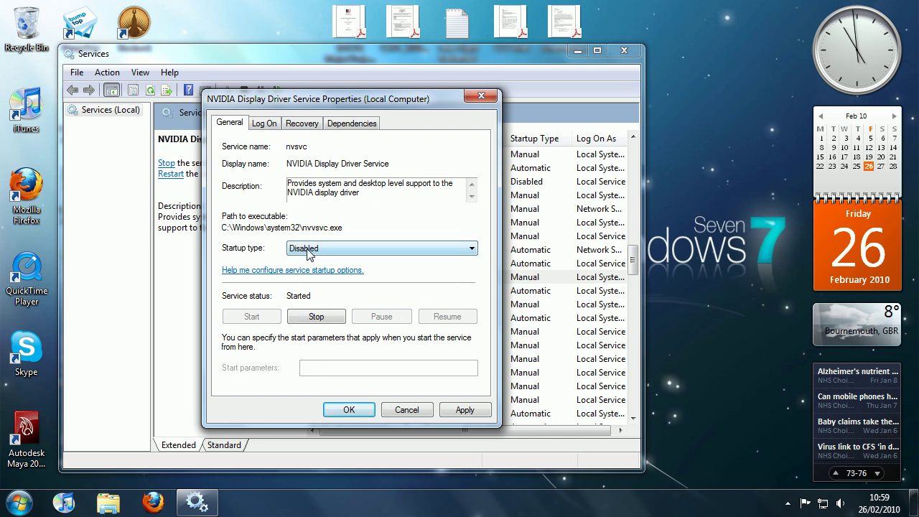
{"action": "left_click", "coordinate": [471, 249]}
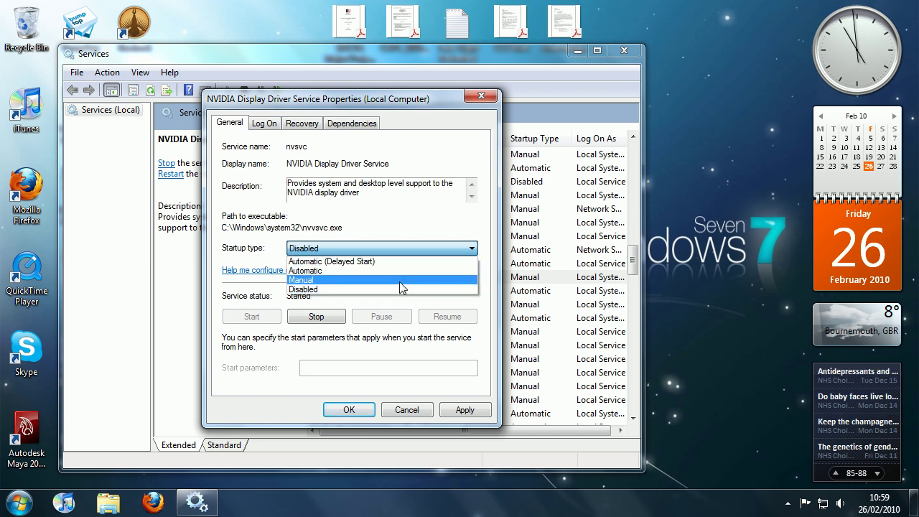
{"action": "left_click", "coordinate": [348, 280]}
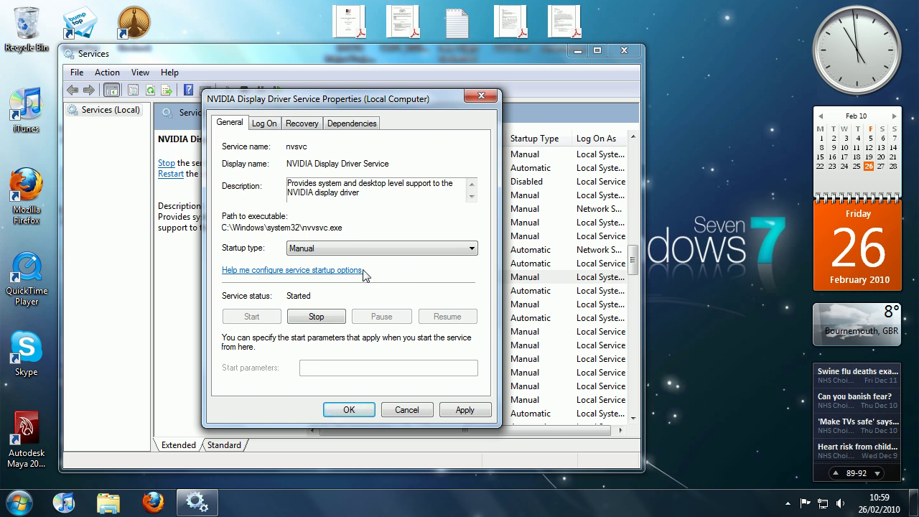
{"action": "left_click", "coordinate": [472, 248]}
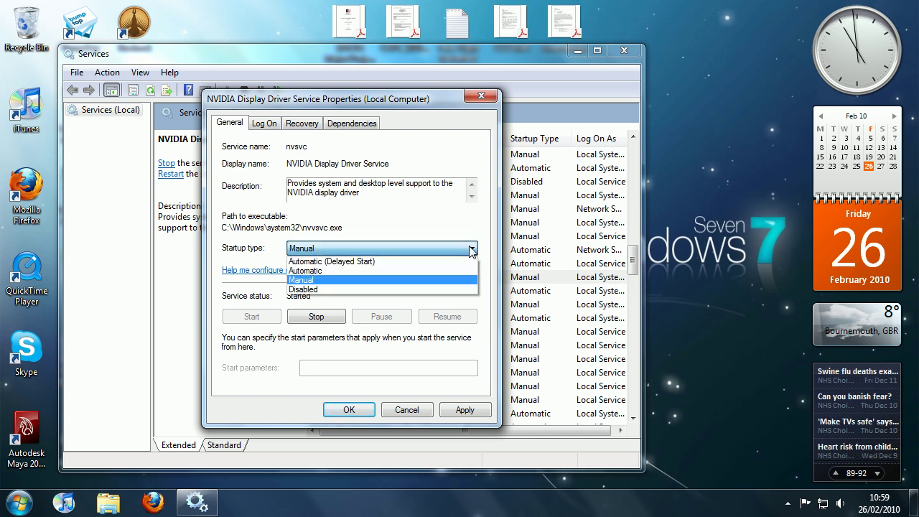
{"action": "left_click", "coordinate": [356, 281]}
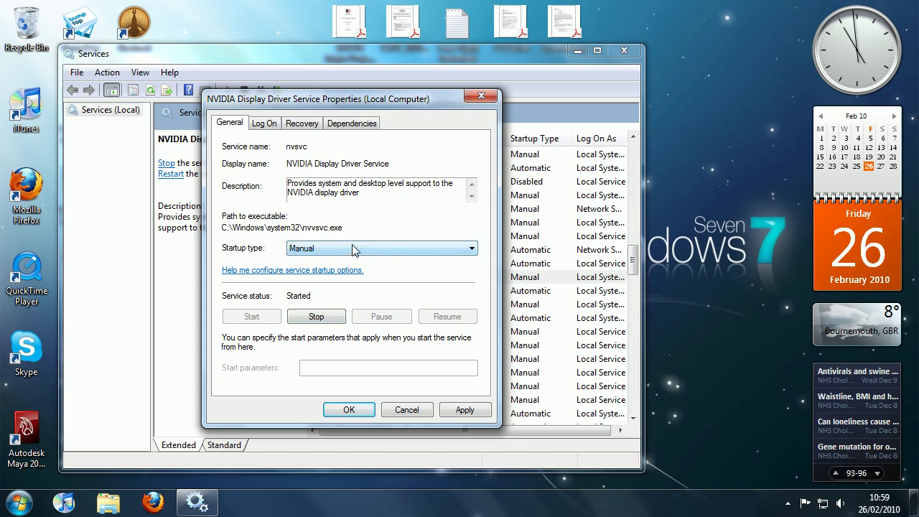
{"action": "left_click", "coordinate": [332, 321]}
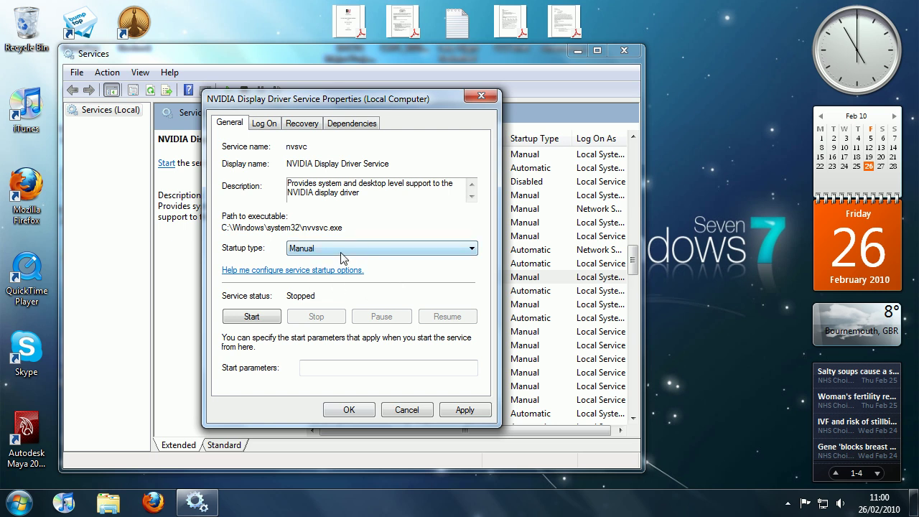
{"action": "left_click", "coordinate": [446, 411]}
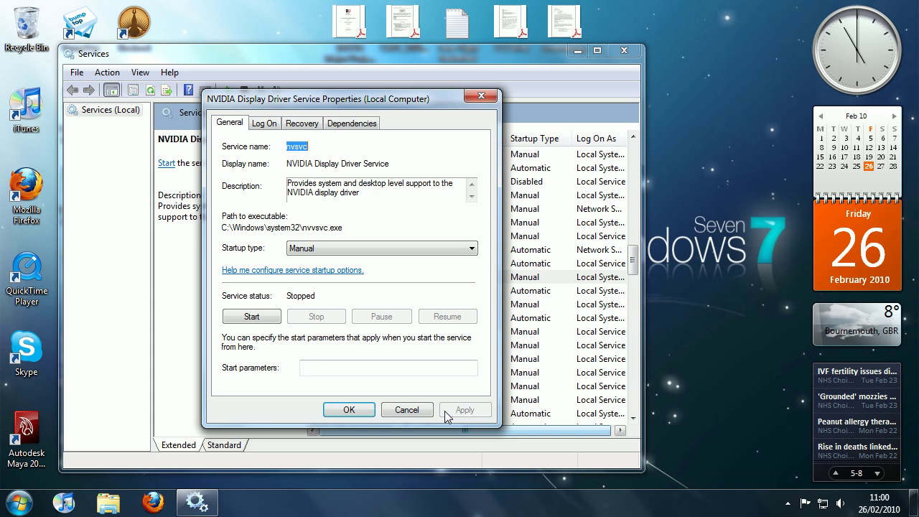
- Confirm the NVIDIA service properties with OK and close the Services window
{"action": "left_click", "coordinate": [349, 411]}
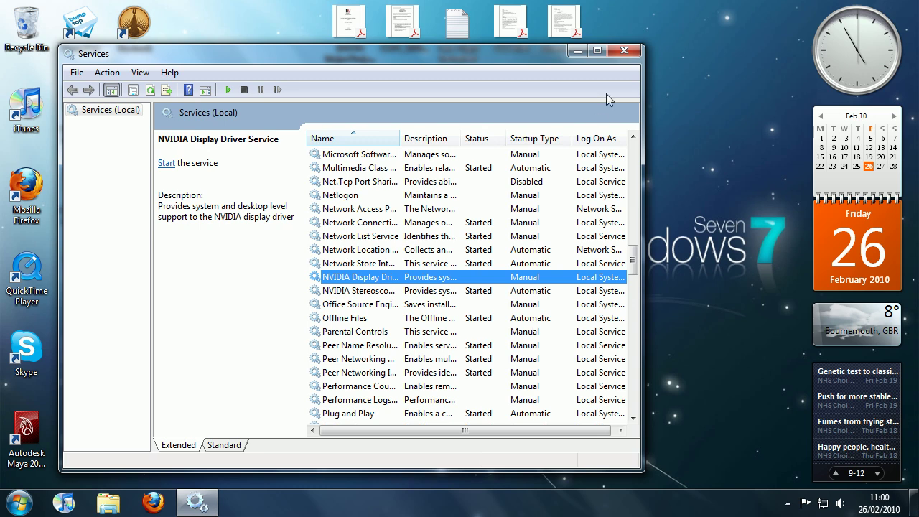
{"action": "left_click", "coordinate": [624, 51]}
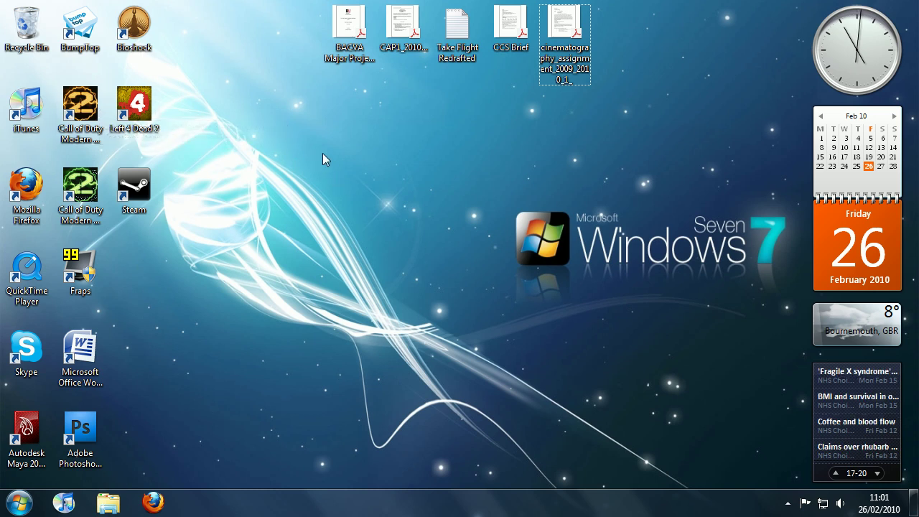
{"action": "left_click_drag", "start_coordinate": [322, 154], "coordinate": [535, 249]}
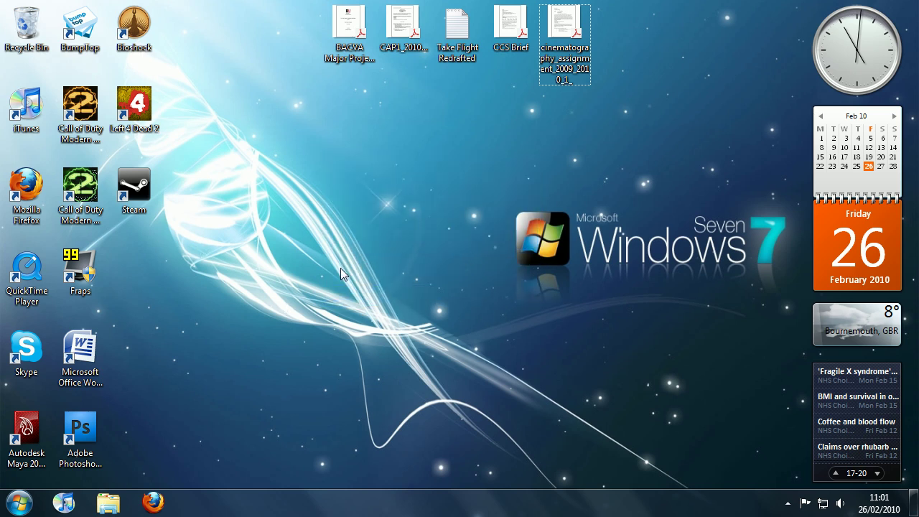